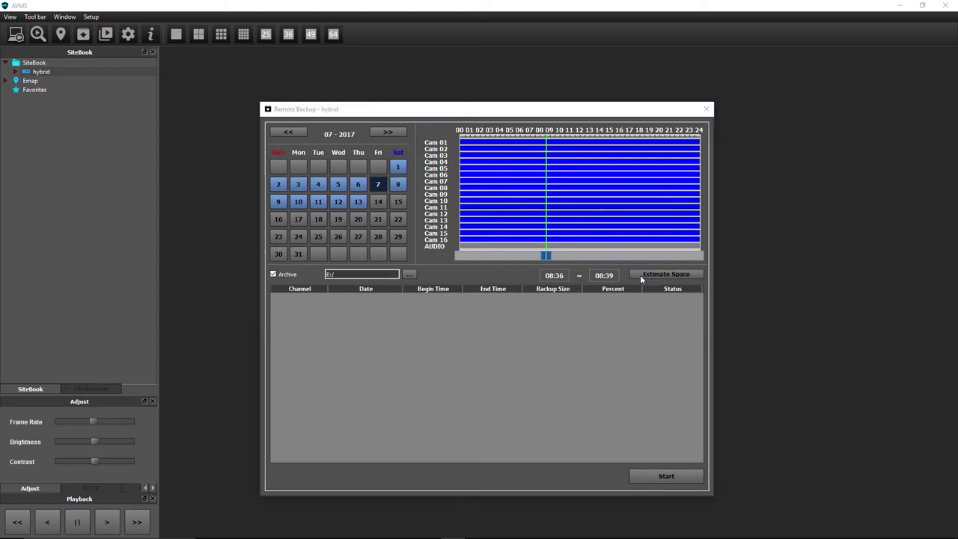
Step: Close the Remote Backup dialog and dismiss the View menu, leaving the main view empty
click(641, 274)
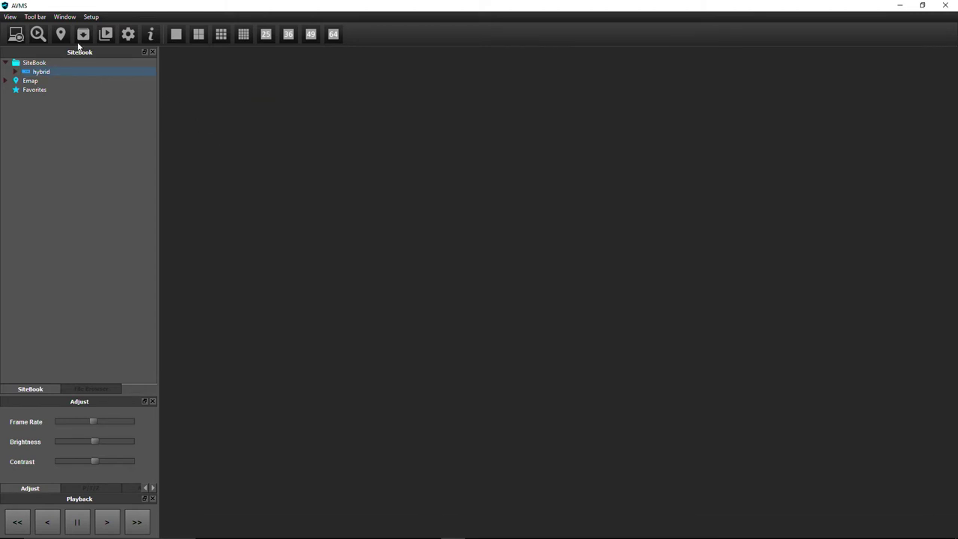
click(10, 17)
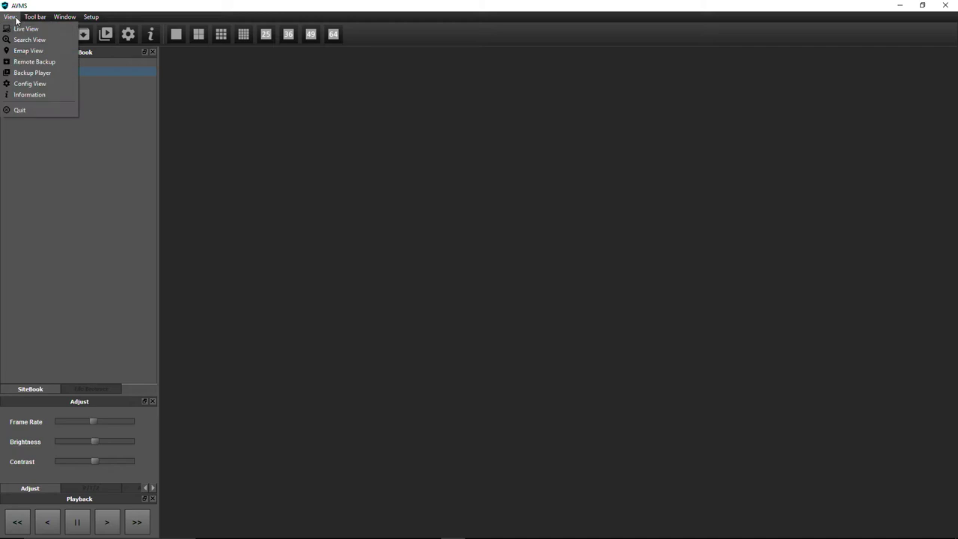
click(28, 63)
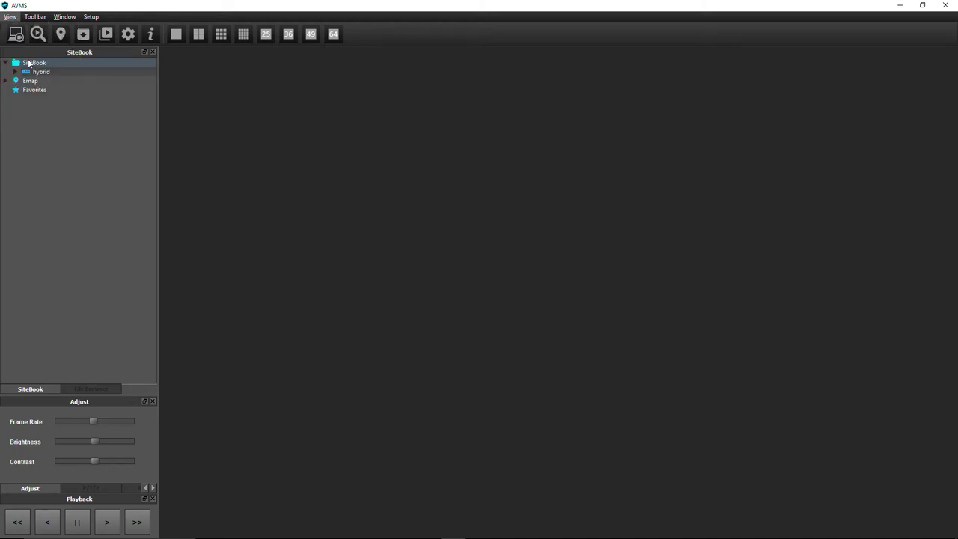
Step: Load the hybrid site in Remote Backup for 7 July 2017, 08:36–08:39
click(85, 36)
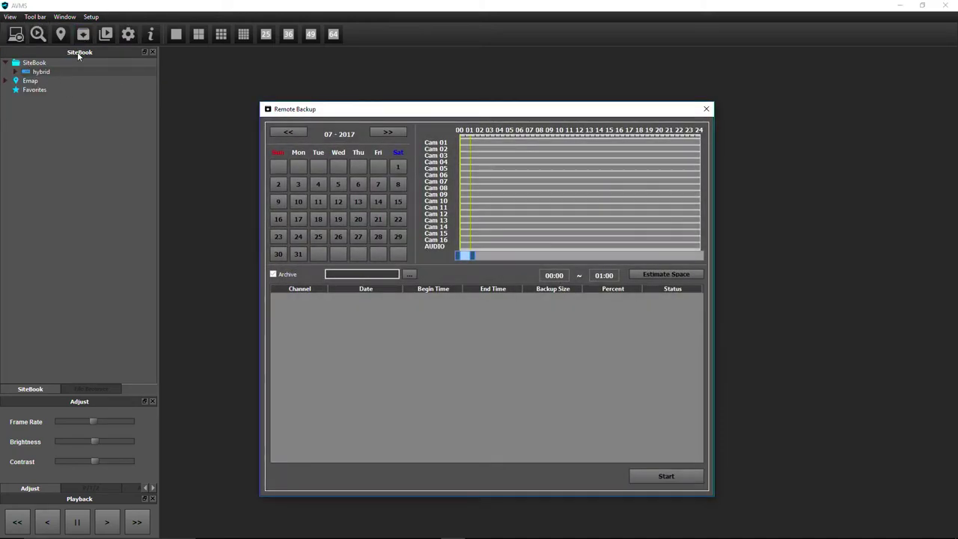
double_click(44, 70)
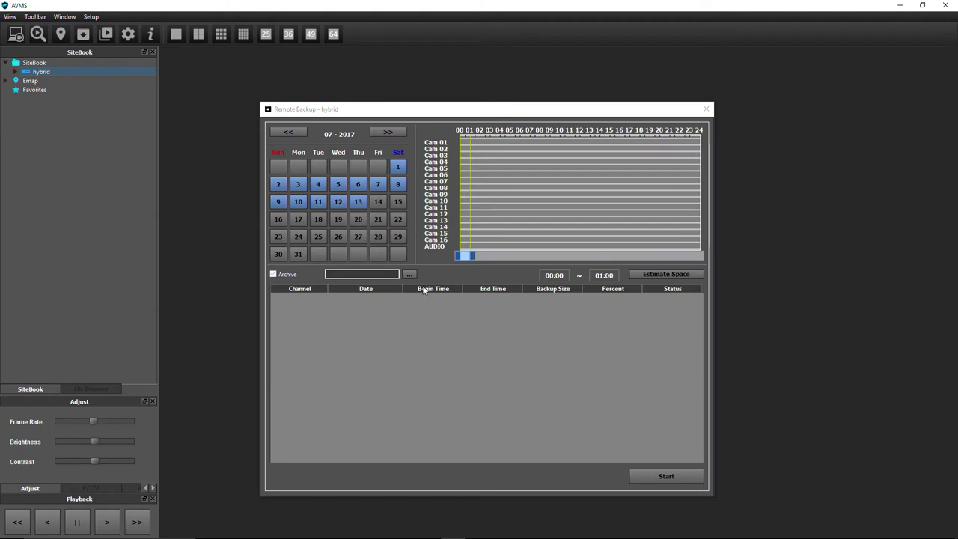
click(378, 185)
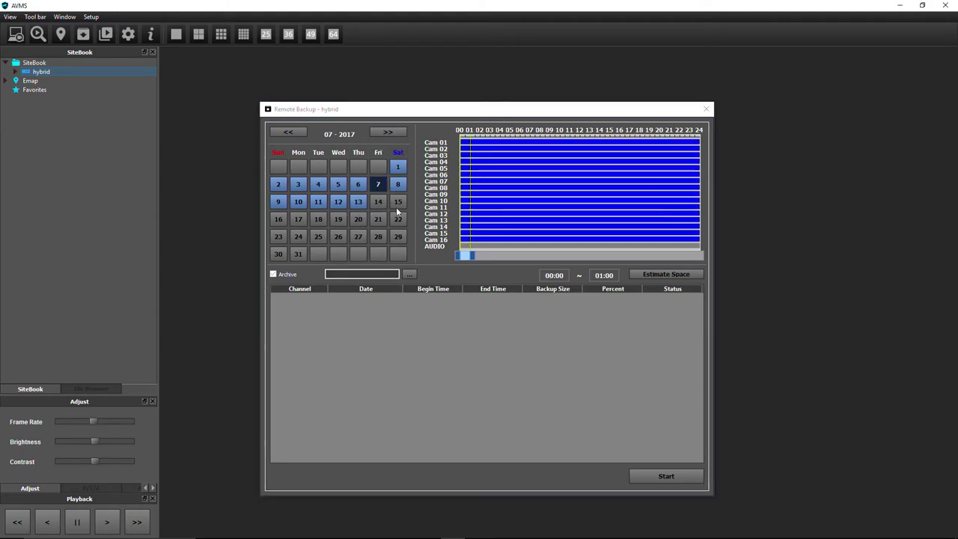
drag(466, 256, 548, 257)
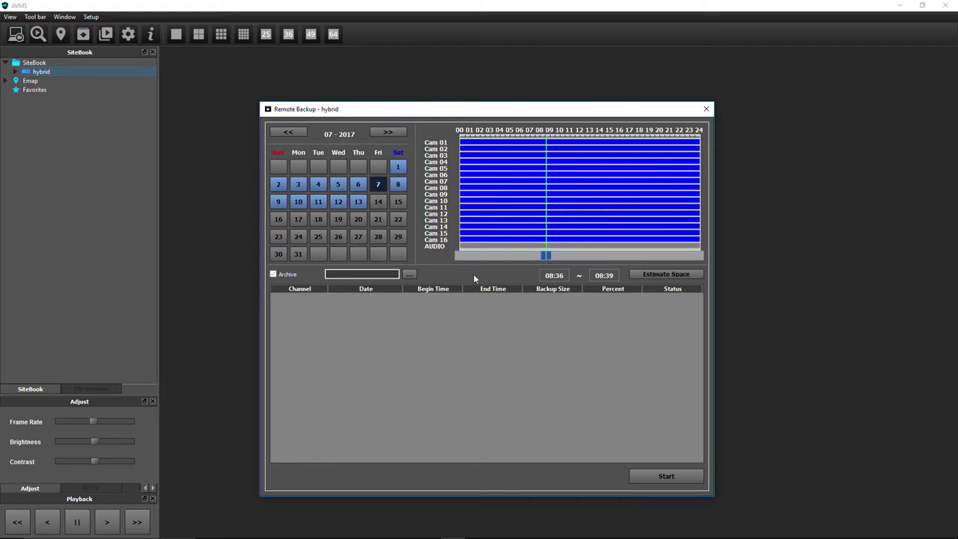
Step: Set the backup destination folder to USB Drive (E:)
click(410, 275)
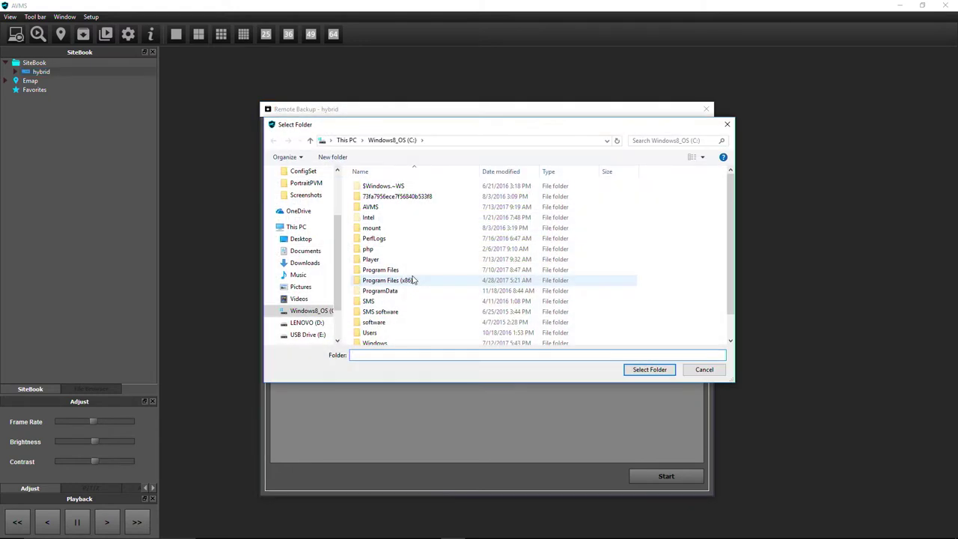
click(303, 335)
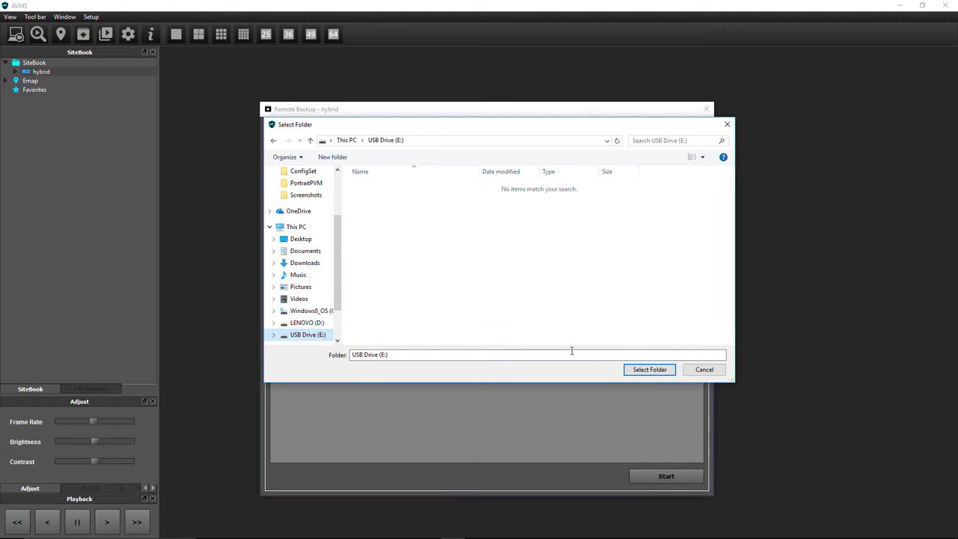
click(648, 369)
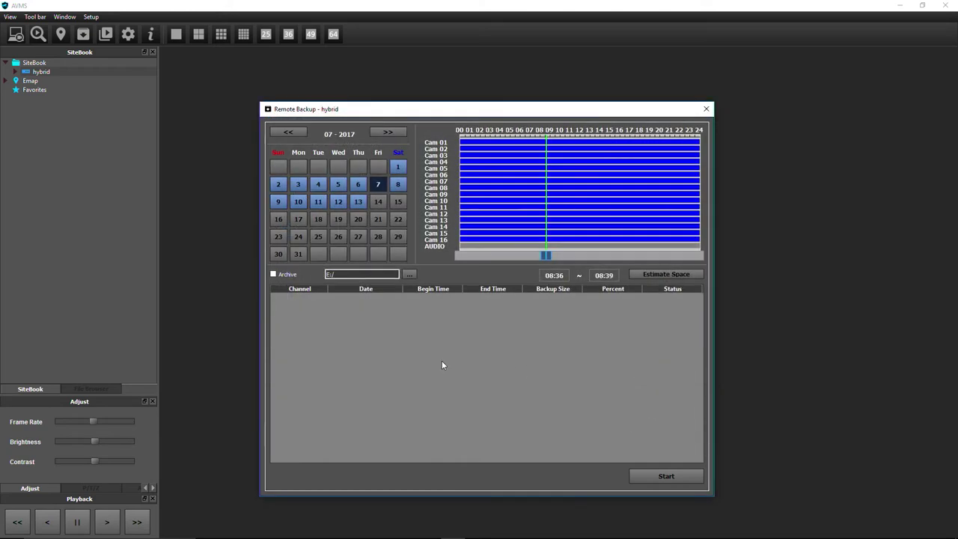
Step: Enable Archive, estimate sizes for all 16 channels, and tick Ch-13 (83 MB)
click(274, 275)
click(641, 277)
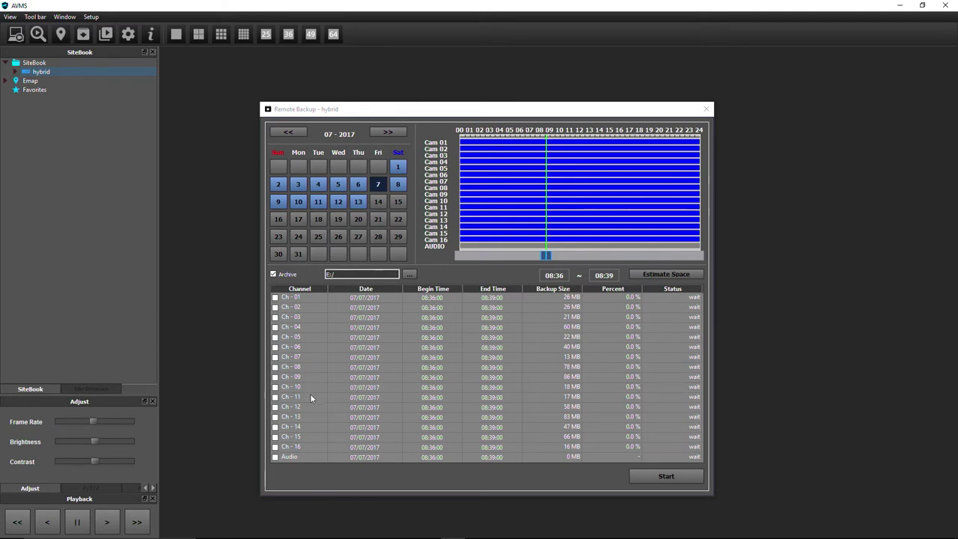
click(276, 417)
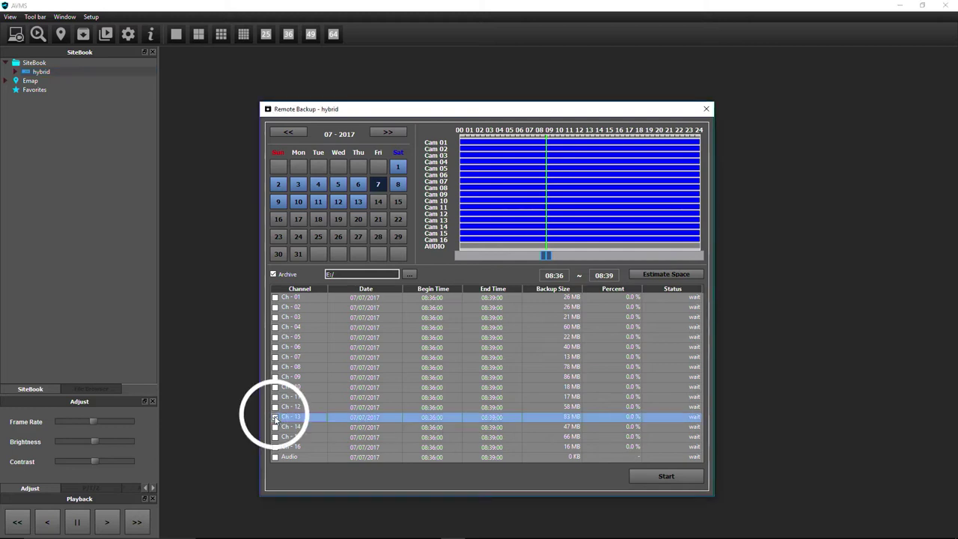
Step: Start the Ch-13 backup and let it run to 100% finish
click(649, 475)
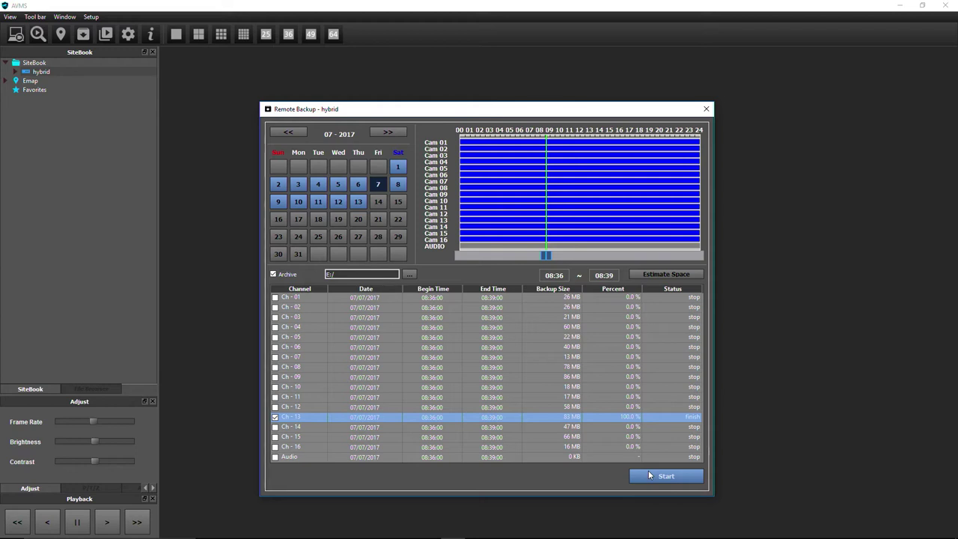
Step: Open the backed-up Camera 13 clip in Backup Player, enlarge it to single view and play it
double_click(668, 419)
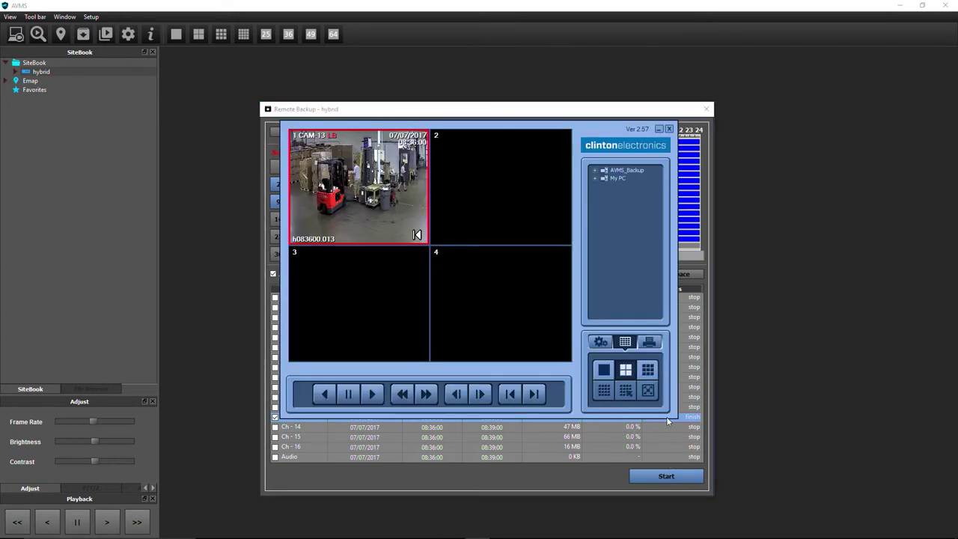
double_click(386, 225)
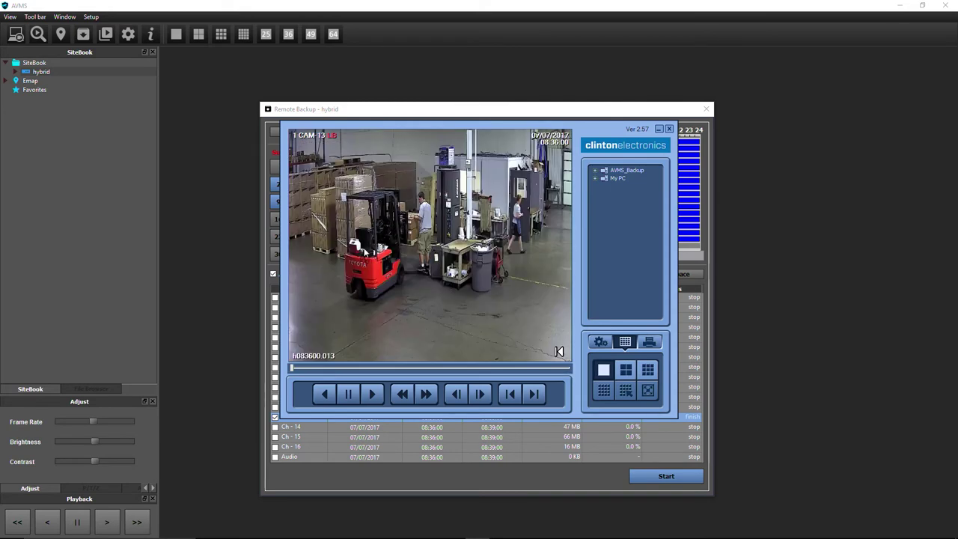
click(373, 395)
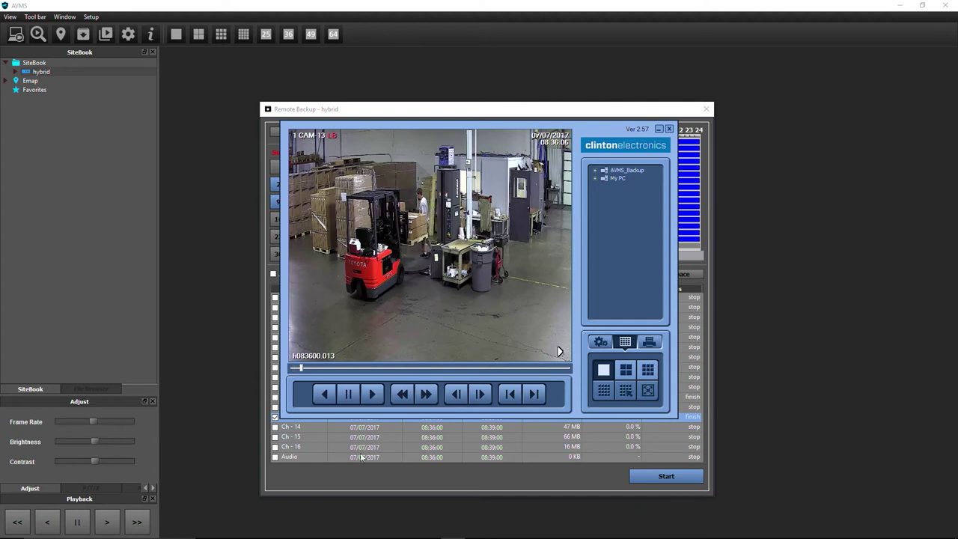
Step: Open USB Drive (E:) in File Explorer, select DvrPlayer, and close the window
click(283, 530)
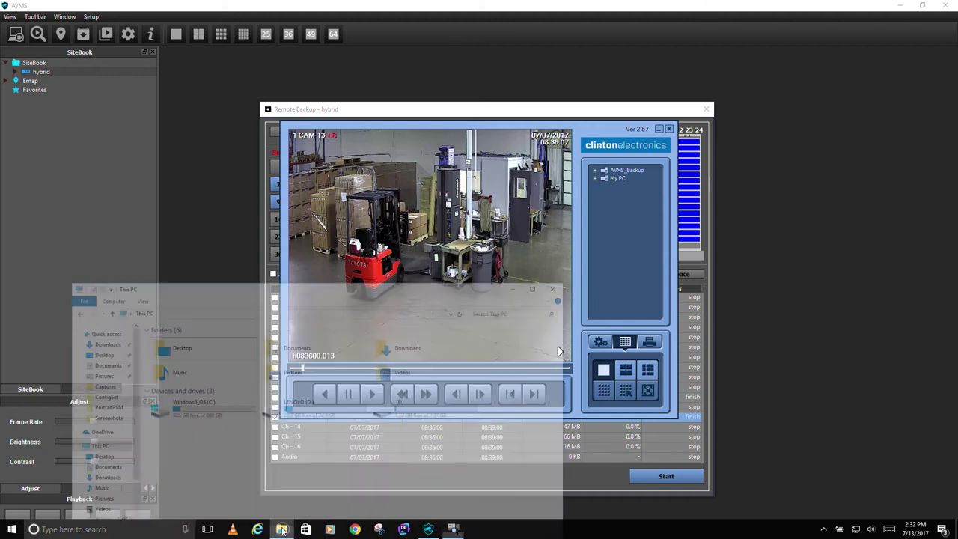
double_click(385, 387)
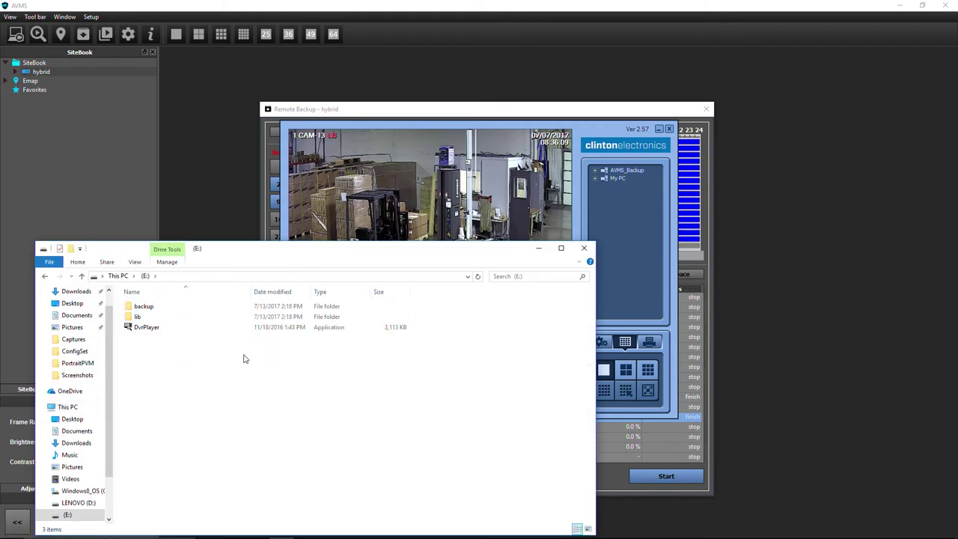
click(146, 334)
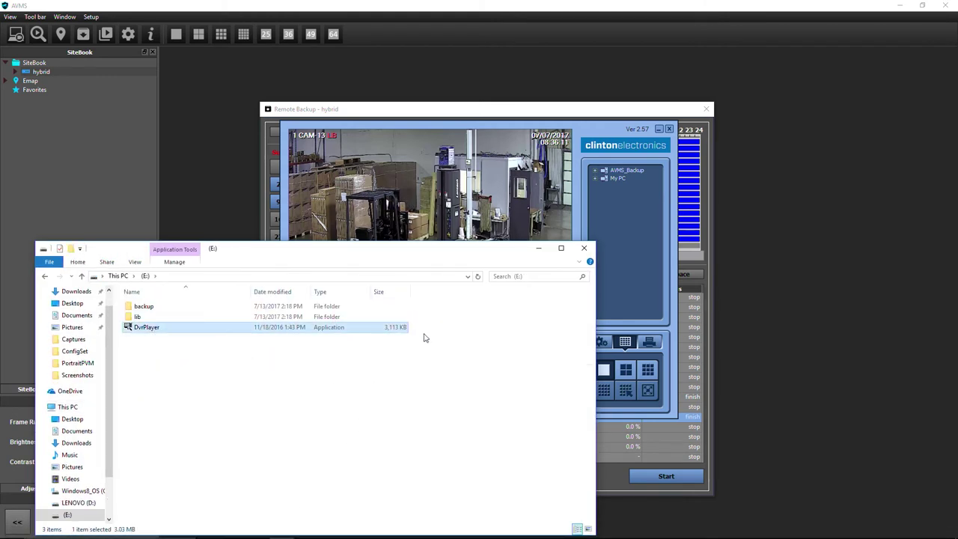
click(584, 248)
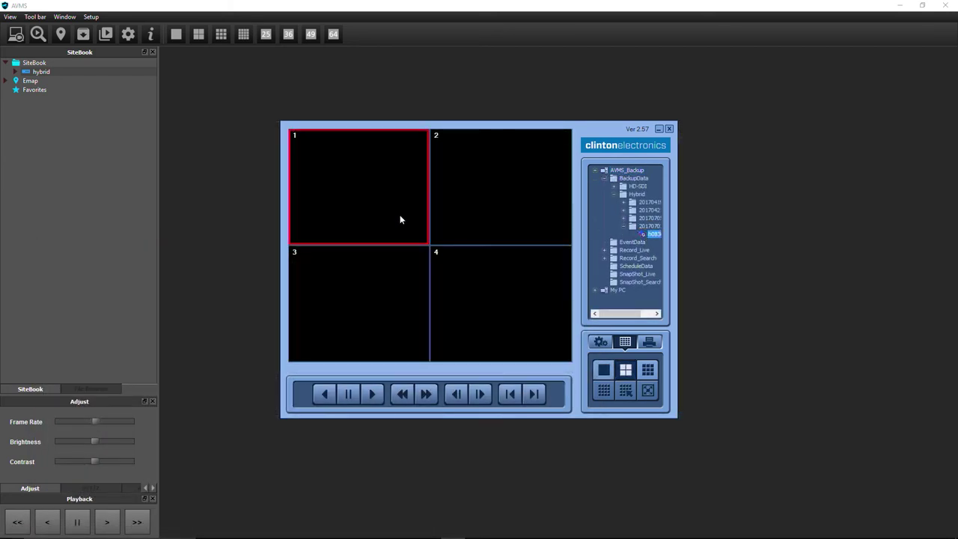
Step: Export the Camera 13 clip as AVI and save a still frame from the Print dialog
click(649, 341)
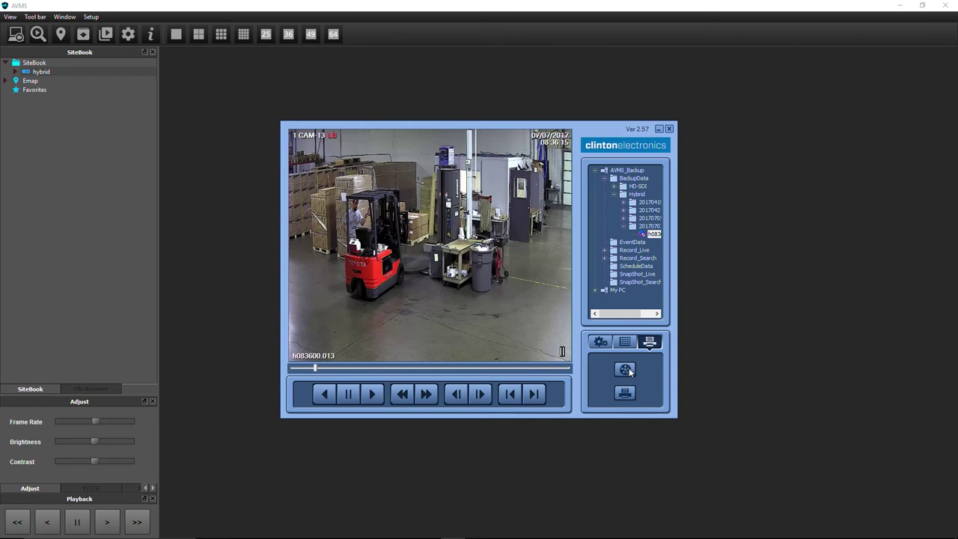
click(625, 370)
click(625, 393)
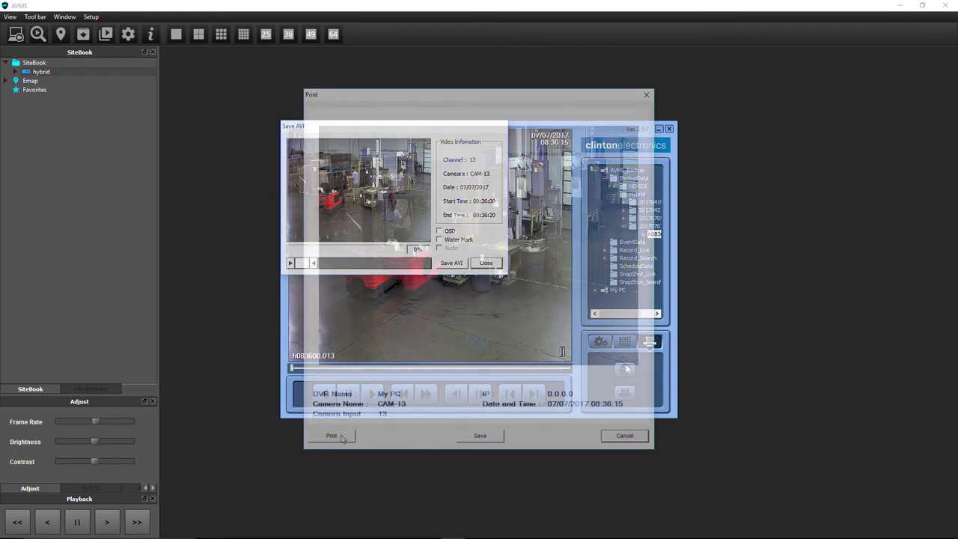
click(470, 439)
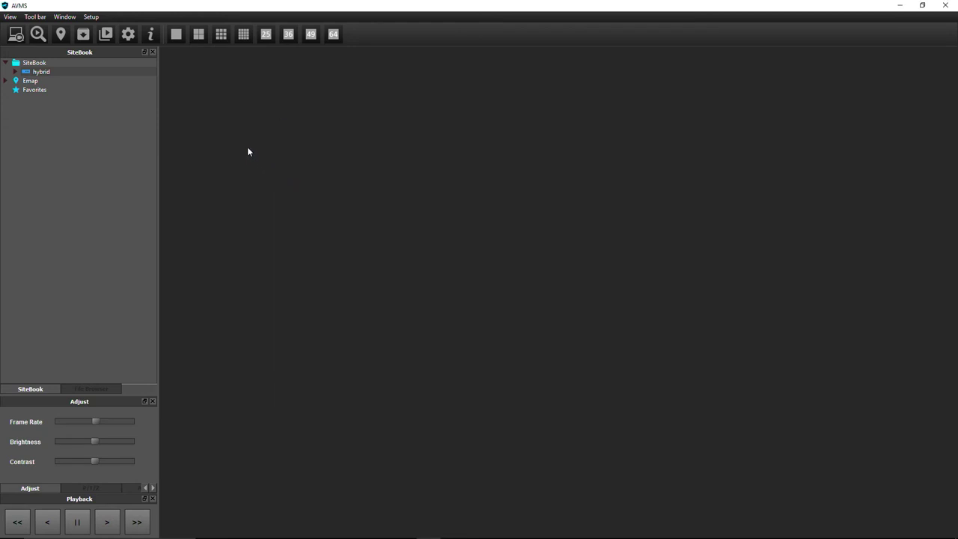
click(10, 16)
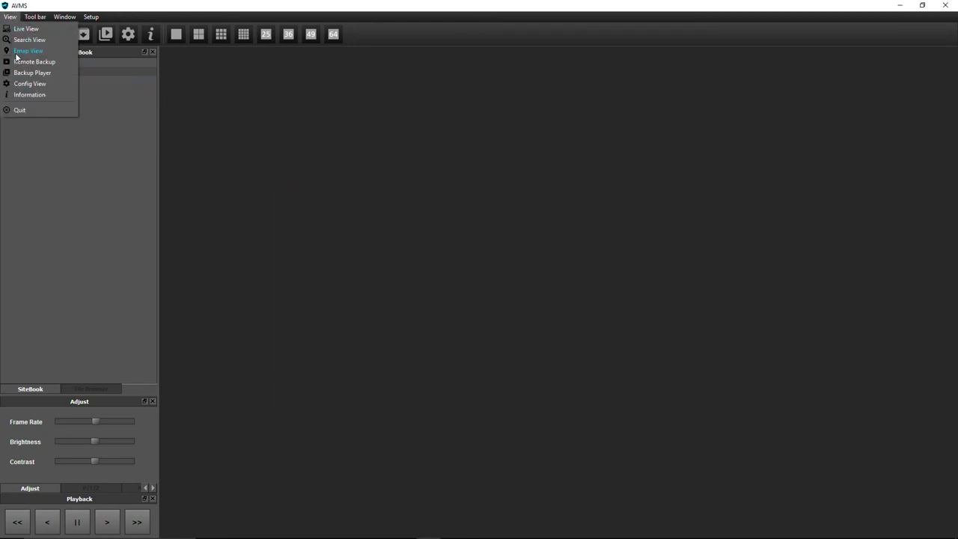
Step: Reopen Backup Player and load the 07/07/2017 CAM-13 clip from AVMS_Backup > BackupData > Hybrid, enlarged
key(Escape)
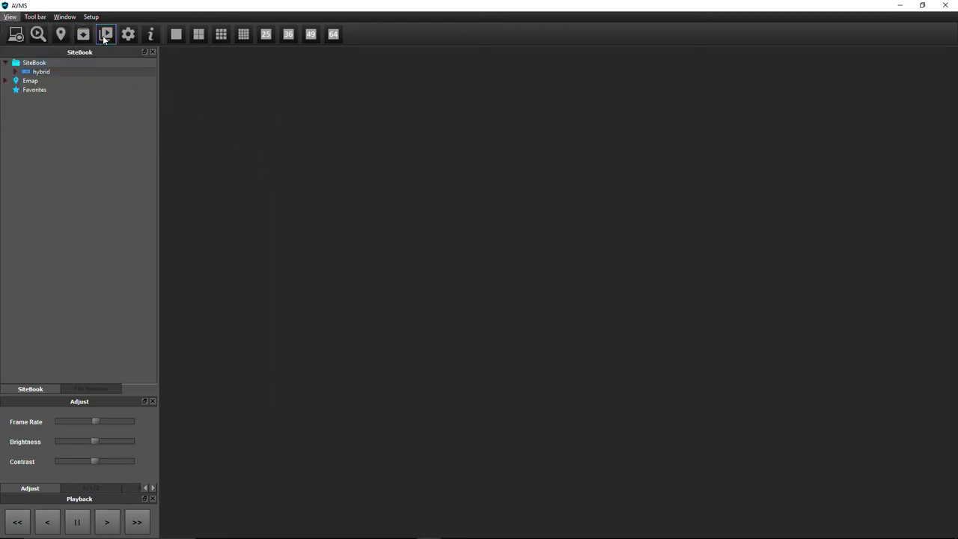
click(106, 33)
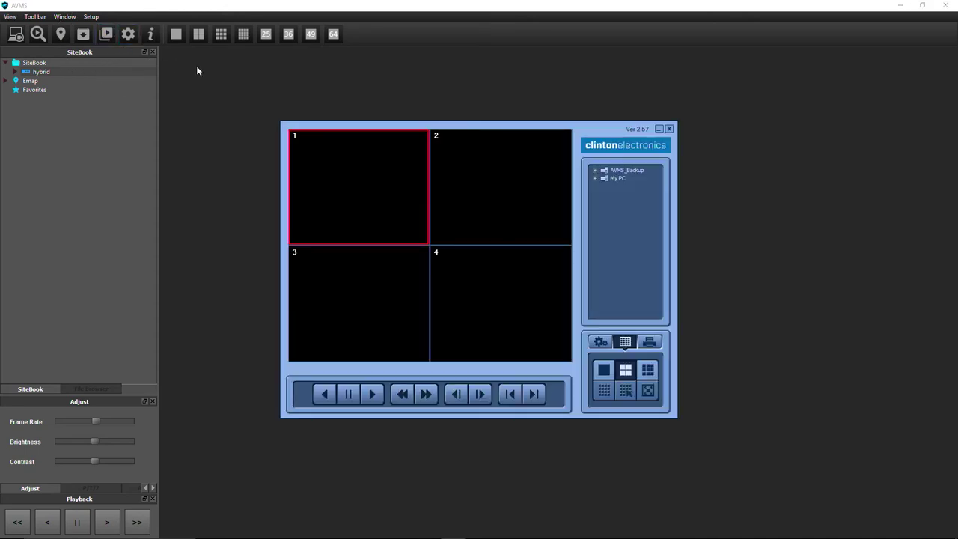
click(596, 171)
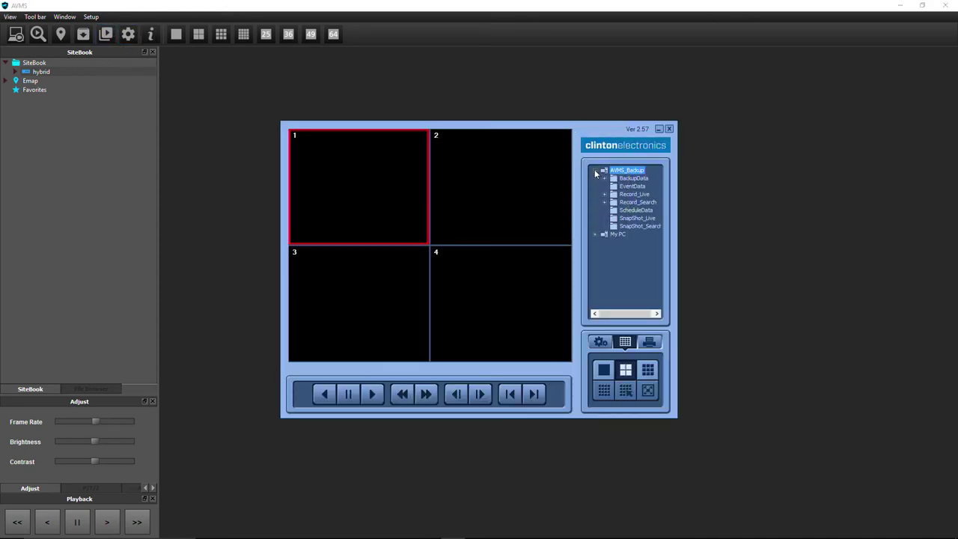
click(604, 178)
click(613, 194)
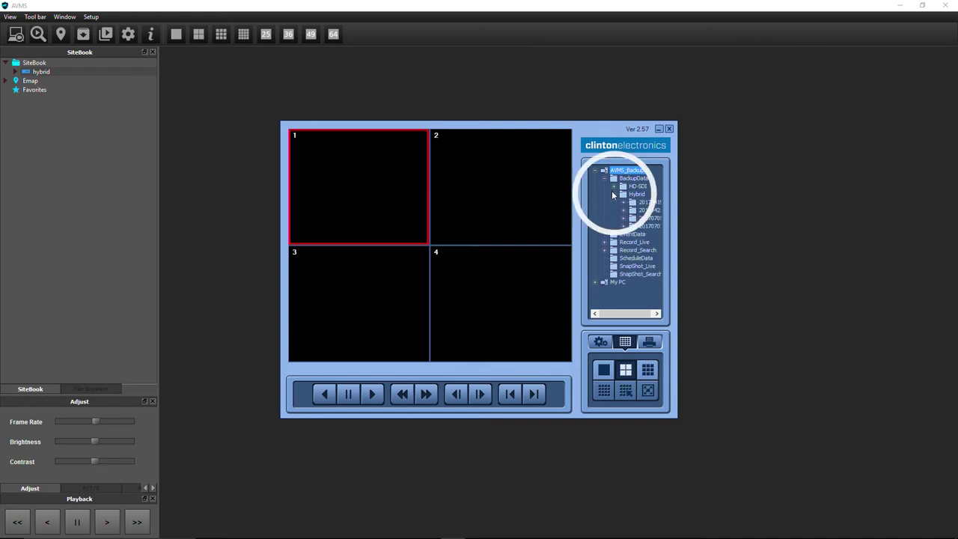
click(624, 226)
click(651, 234)
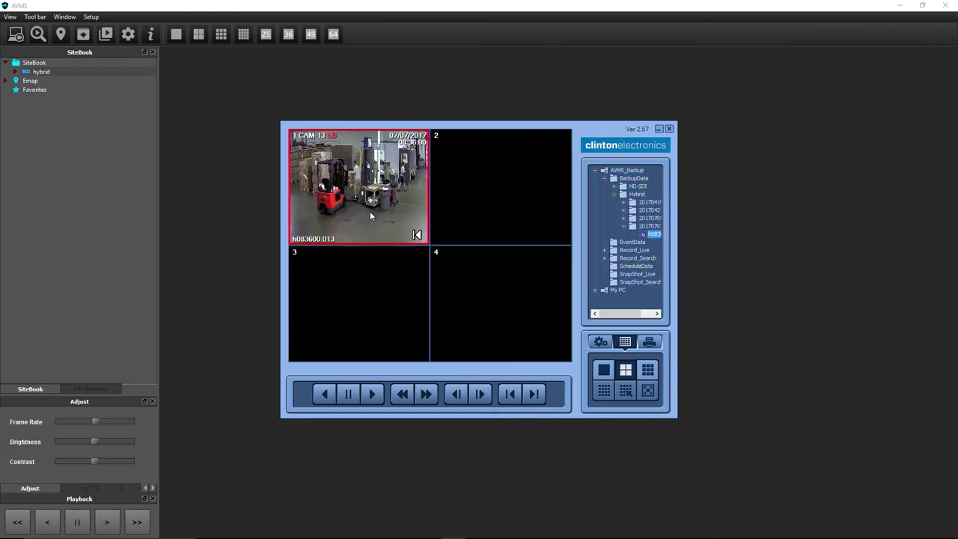
double_click(370, 212)
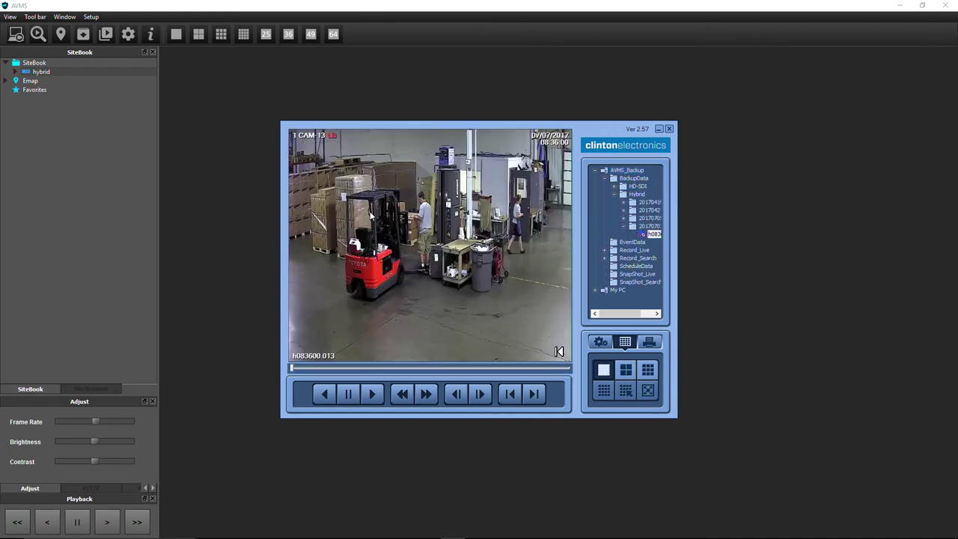
Step: Play the CAM-13 clip, fast-forward at x2 then x3, return to normal, and pause at 08:36:15
click(374, 395)
click(424, 394)
click(425, 395)
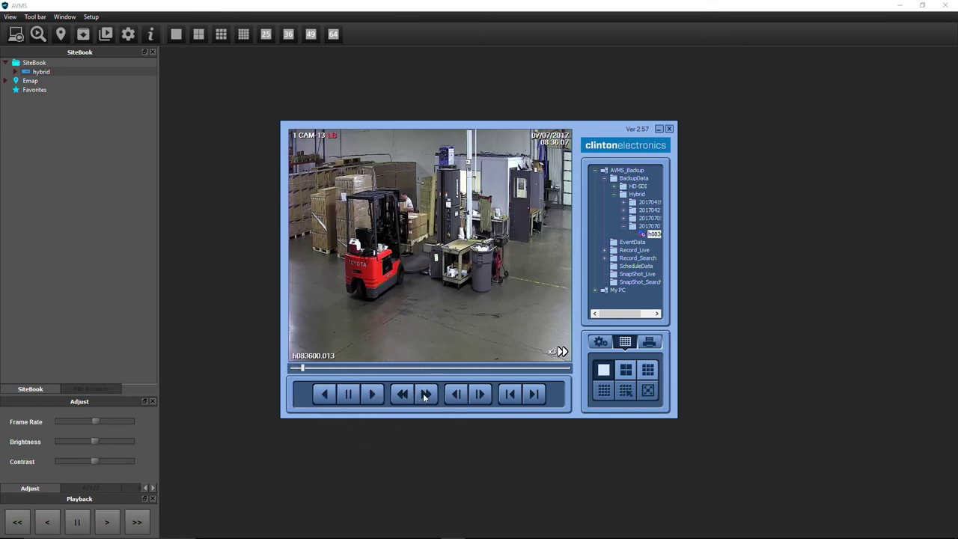
click(371, 395)
click(348, 397)
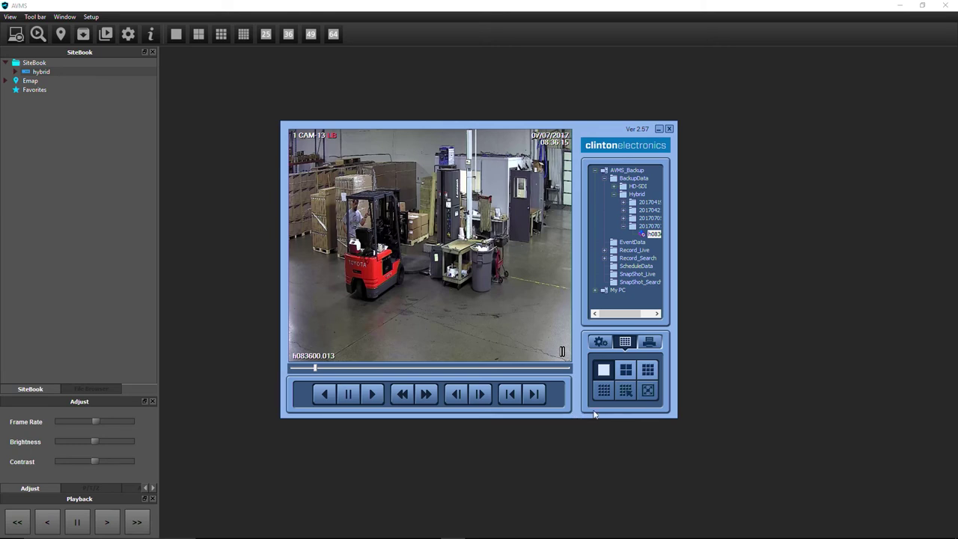
click(651, 349)
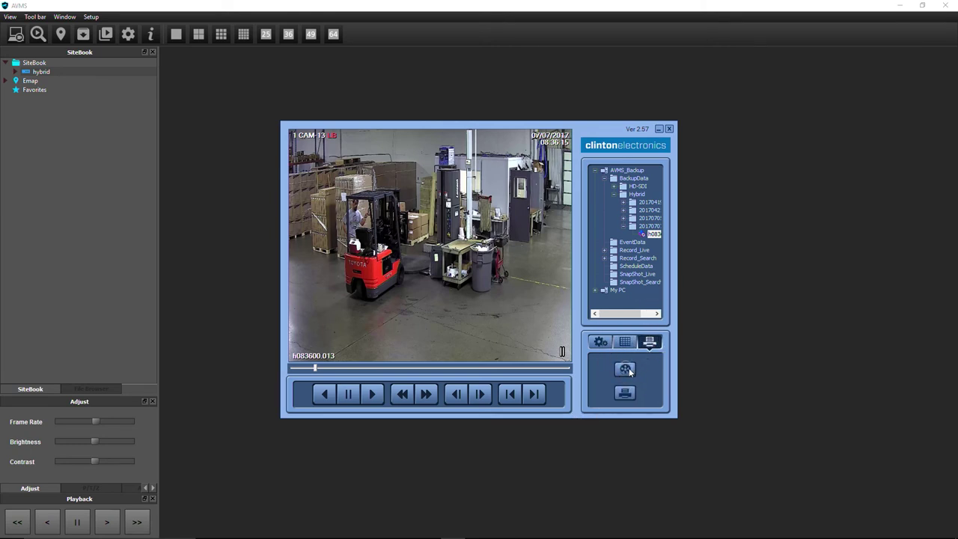
Step: Set the AVI export range to 08:36:55–08:36:57 with OSD and Water Mark enabled
click(627, 370)
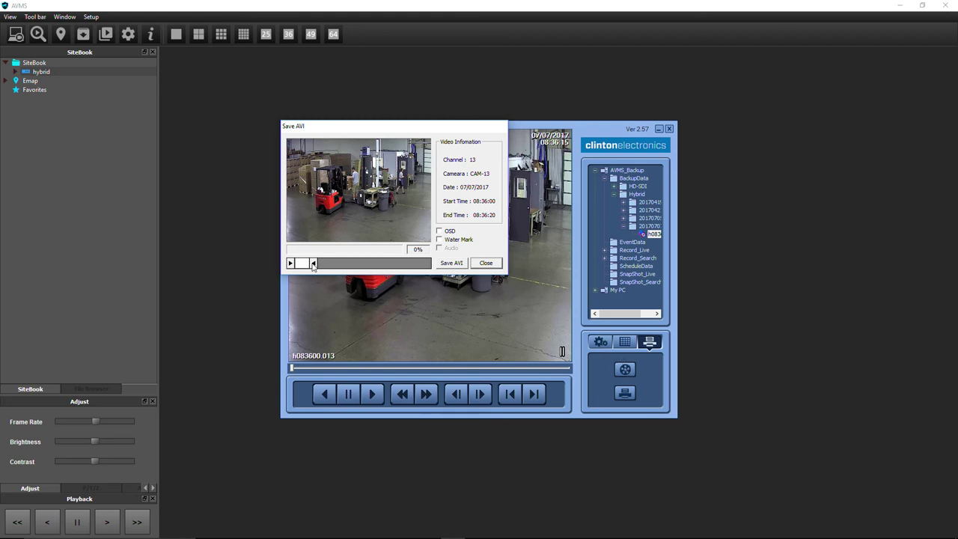
drag(302, 263, 351, 267)
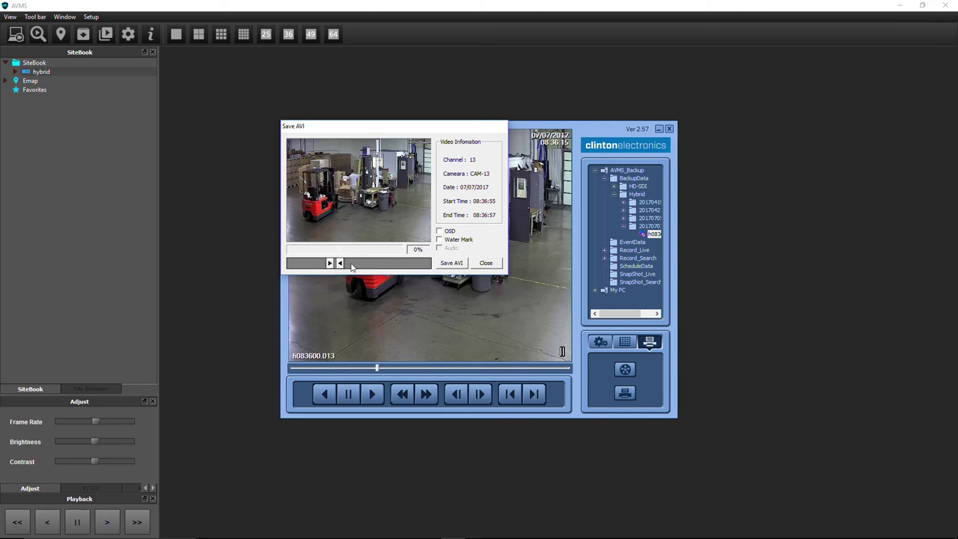
click(439, 231)
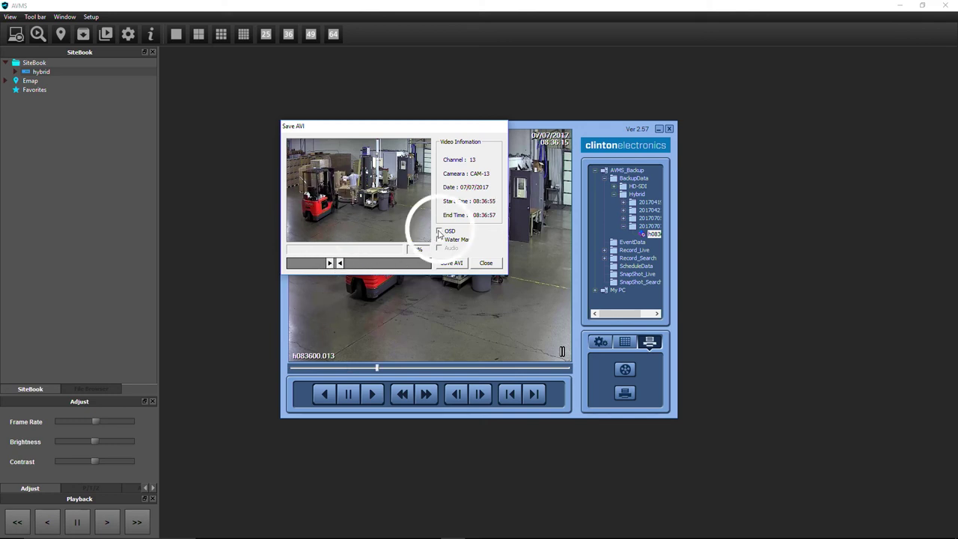
click(440, 239)
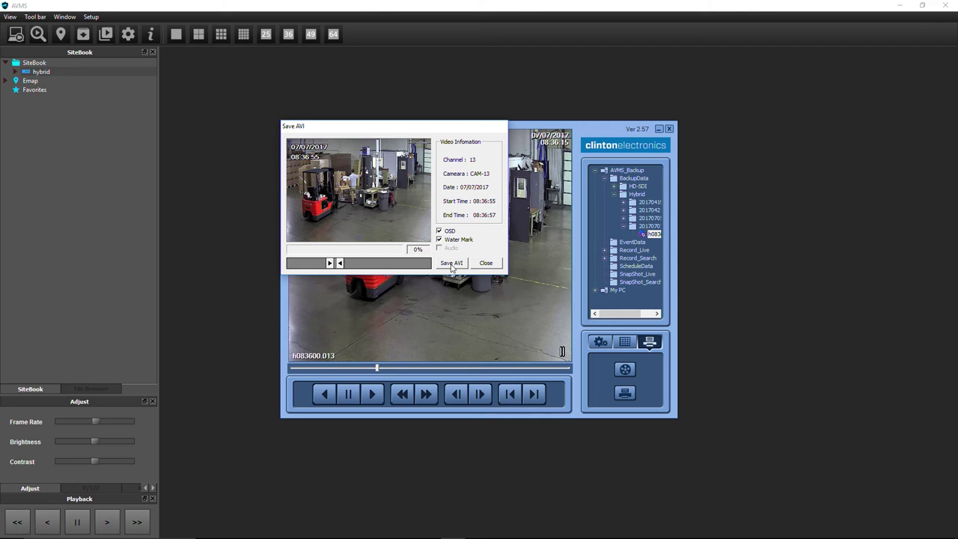
click(451, 265)
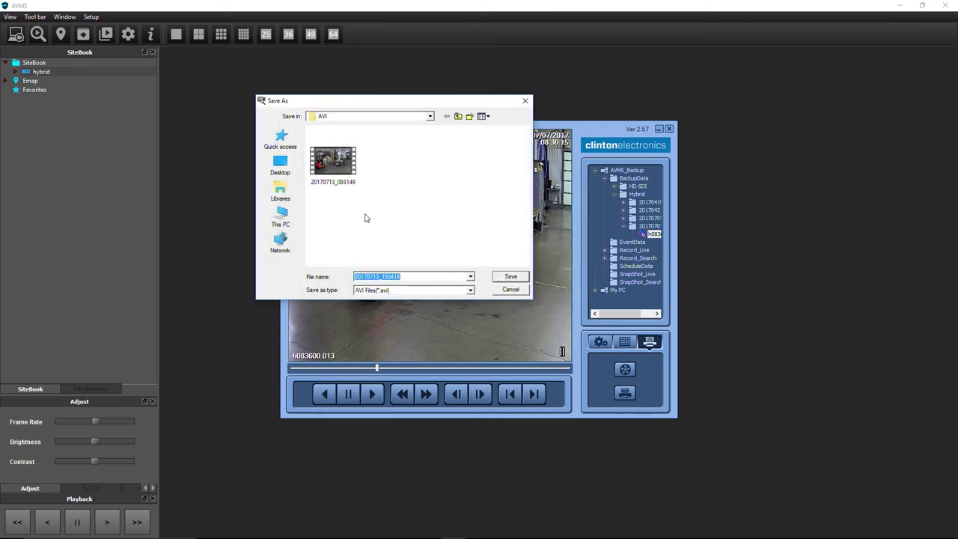
Step: Save the AVI onto USB Drive (E:), acknowledge completion, and close the Save AVI window
click(281, 217)
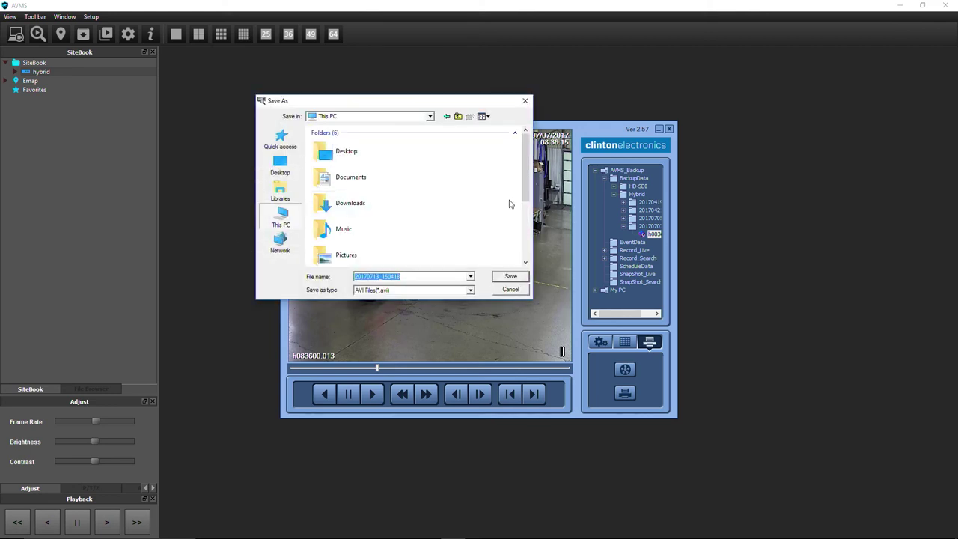
scroll(509, 203, down, 5)
double_click(351, 257)
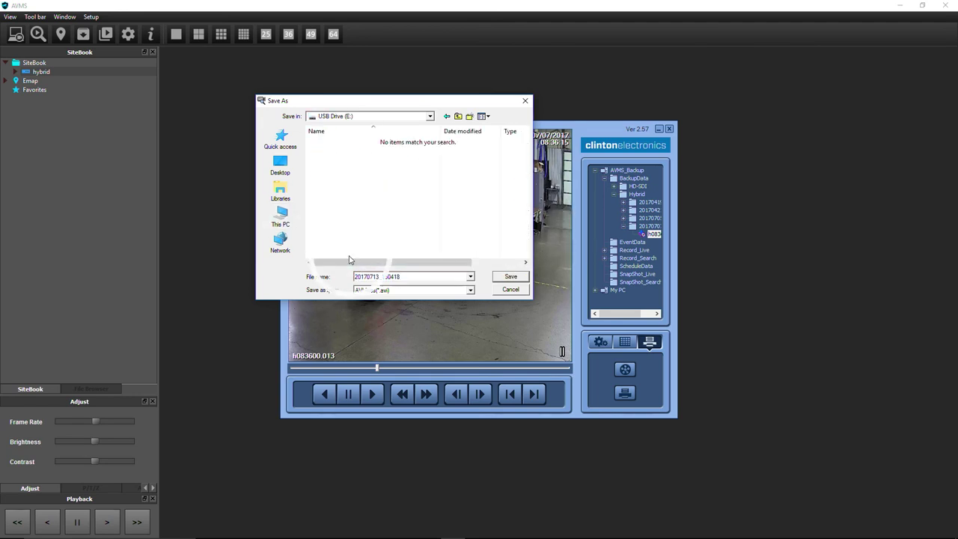
click(508, 277)
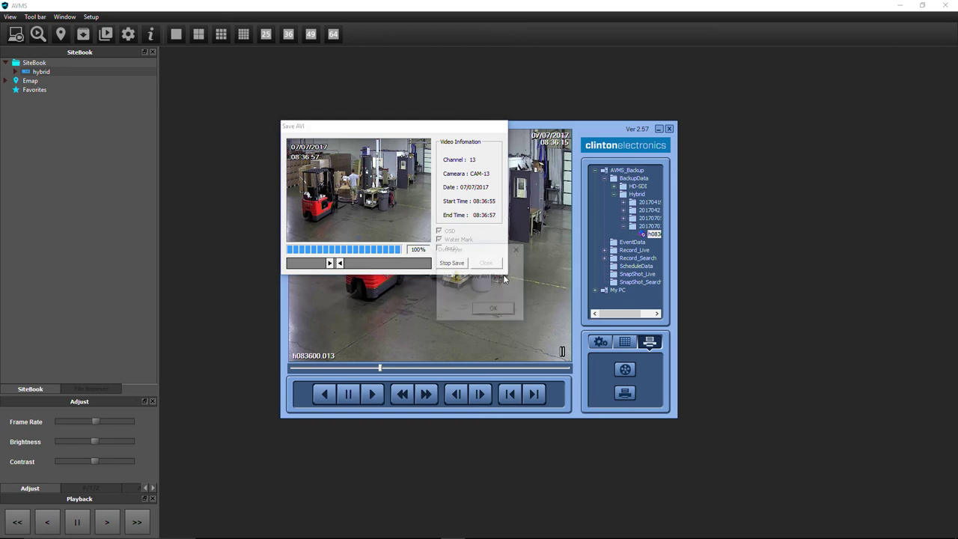
click(499, 309)
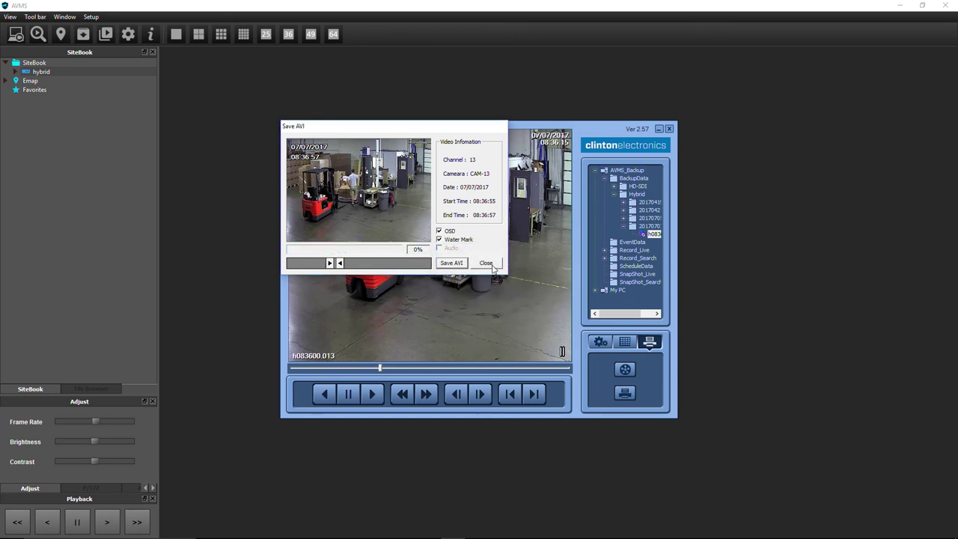
click(492, 267)
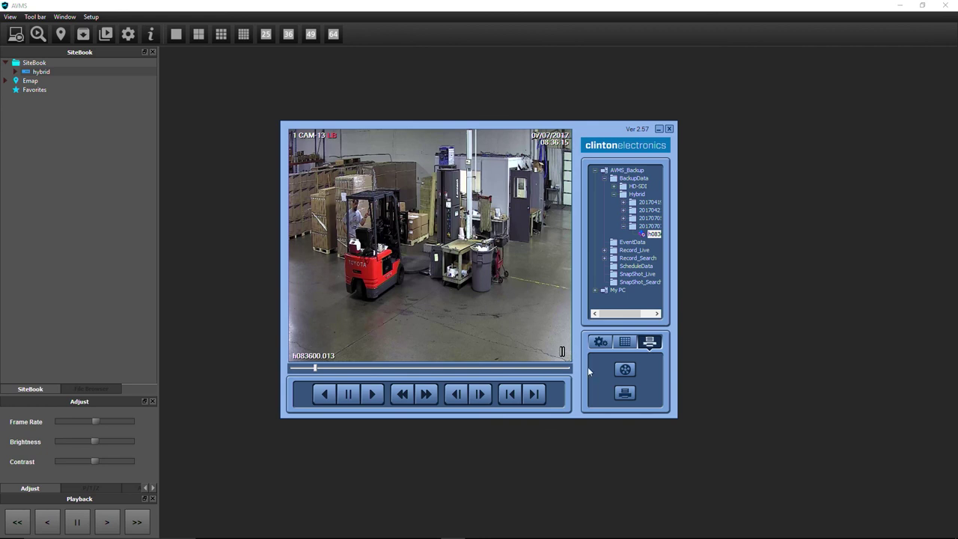
Step: Open the Print window previewing the paused CAM-13 still from 07/07/2017 08:36:15
click(626, 394)
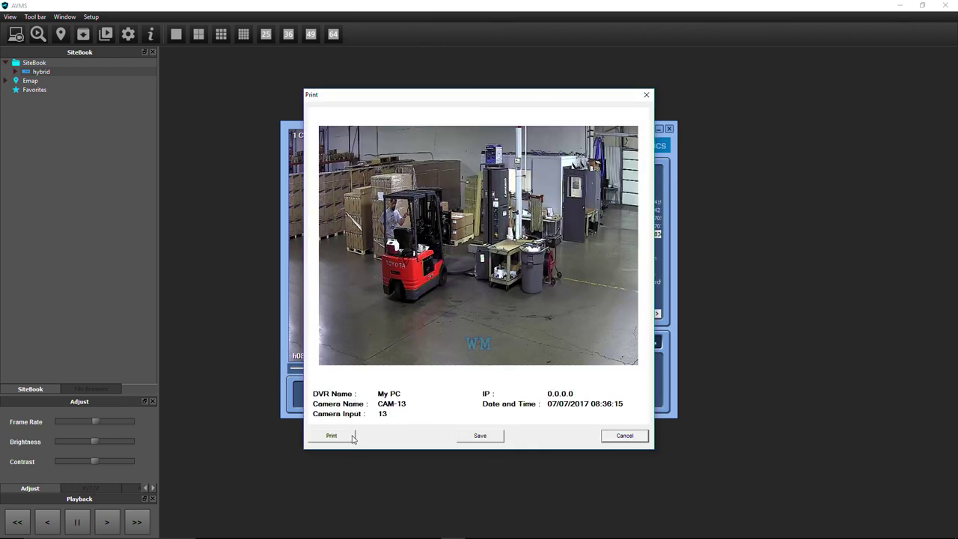
Step: Save the CAM-13 still as JPEG '001 My PC(CAM-13)' on USB Drive (E:), then close the Print window
click(470, 440)
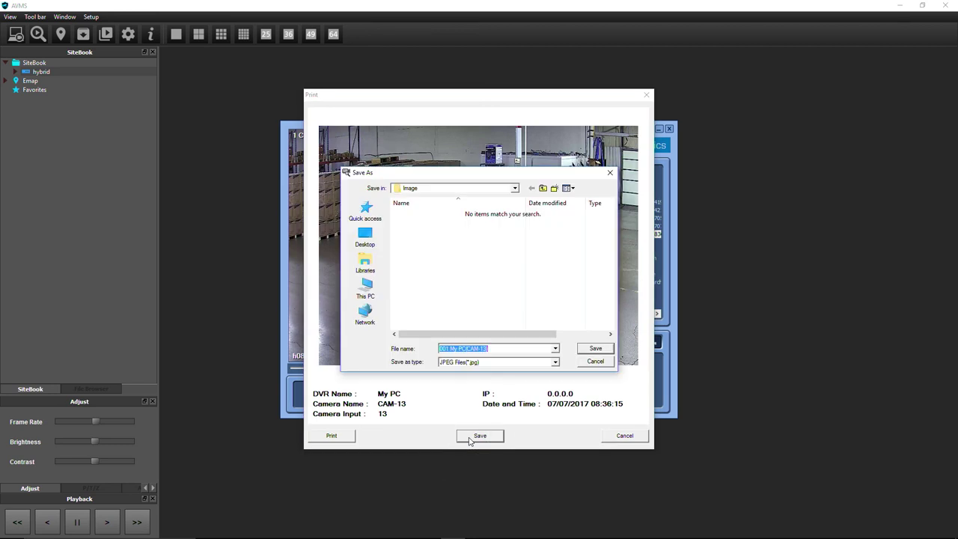
click(366, 288)
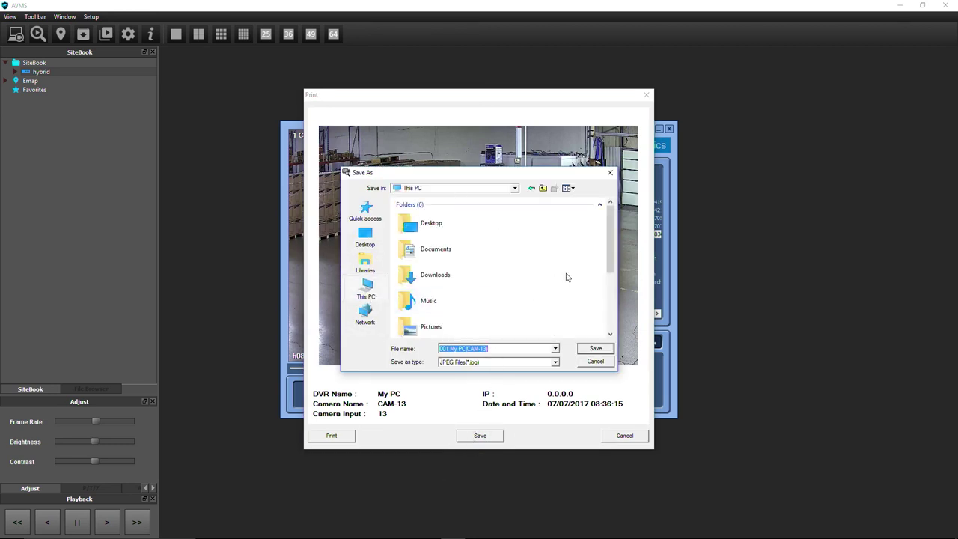
scroll(567, 274, down, 5)
click(455, 330)
double_click(455, 330)
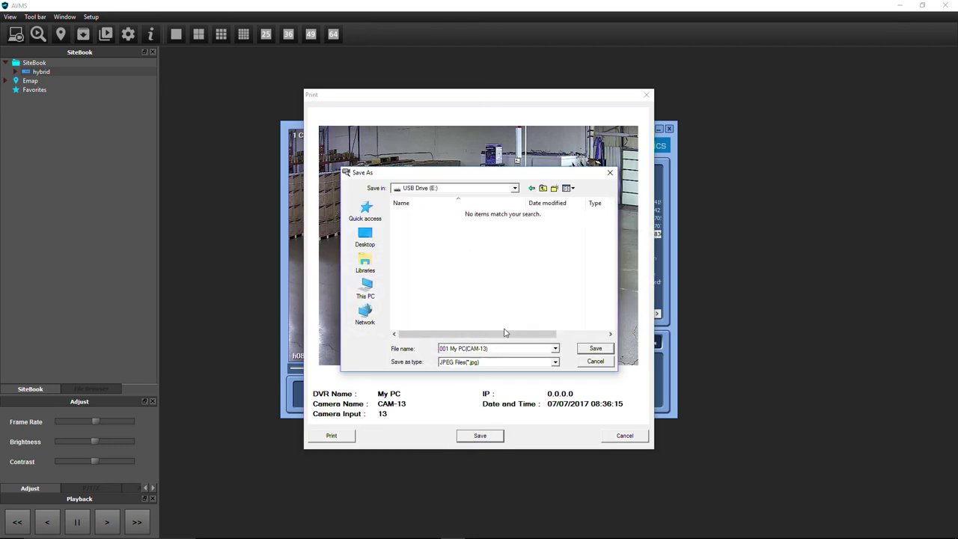
click(587, 349)
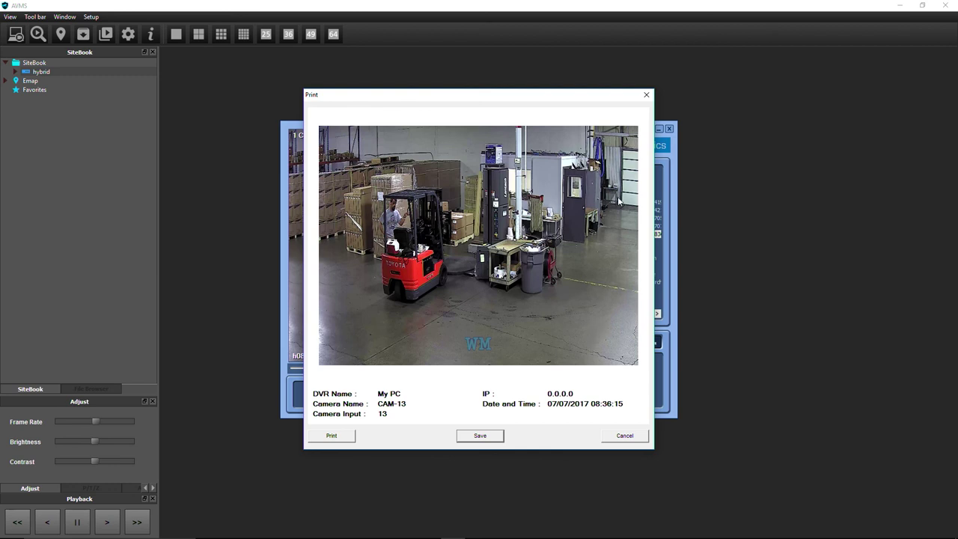
click(648, 95)
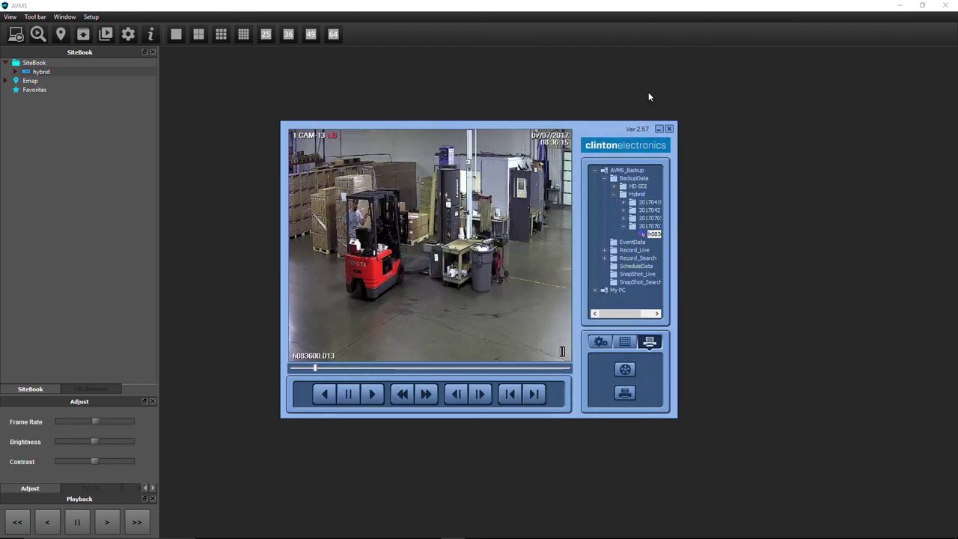